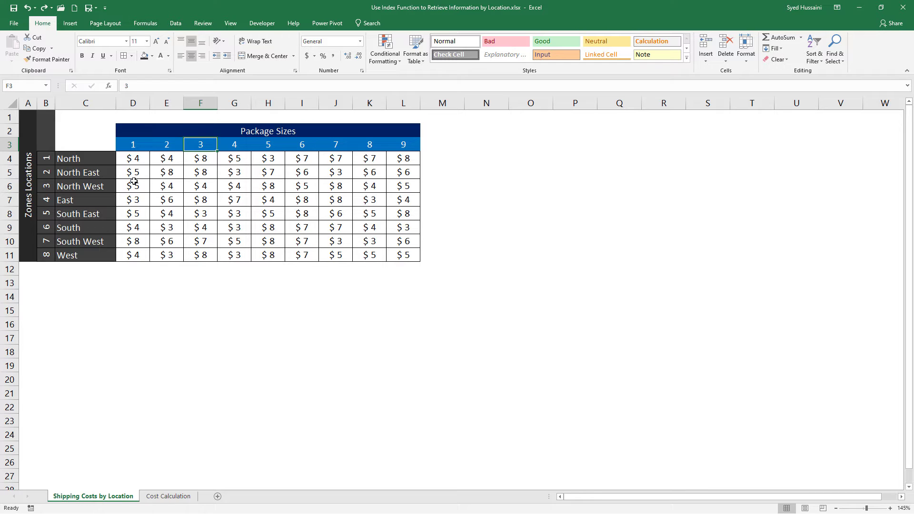
- Look over the shipping price grid, then move to the Cost Calculation sheet
drag(133, 158, 369, 251)
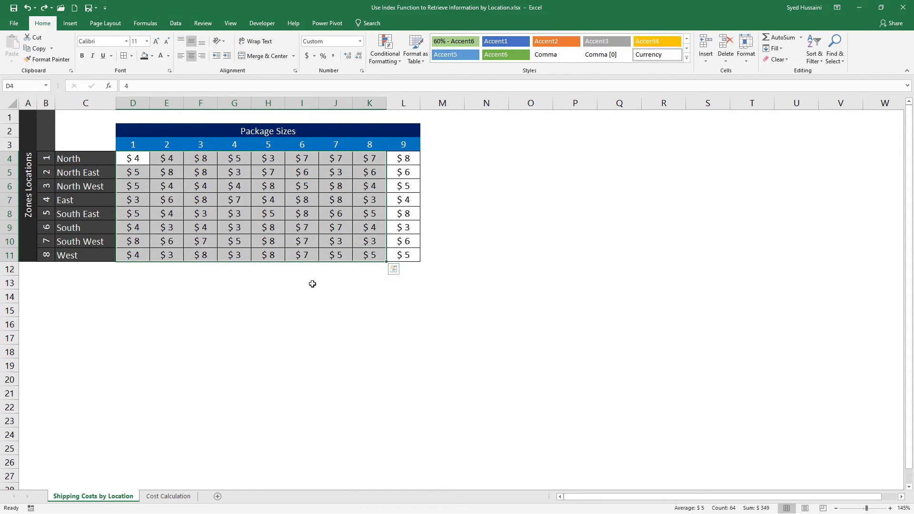
click(302, 294)
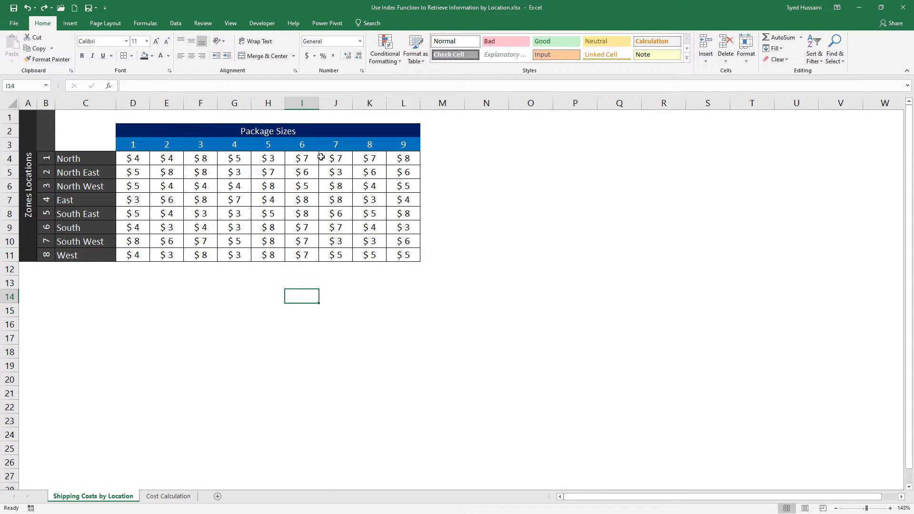
click(185, 496)
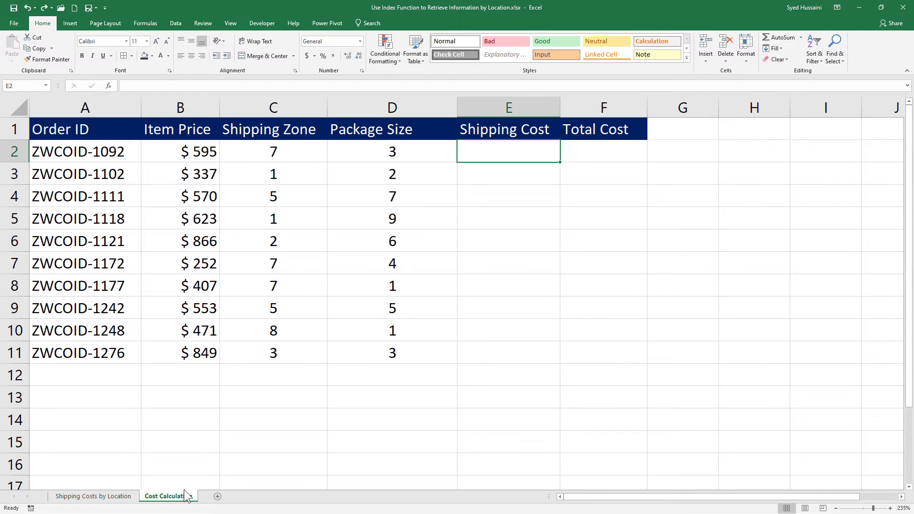
- Review the order IDs, item prices, shipping zones and package sizes in columns A–D, then select E2
drag(99, 153, 99, 339)
drag(183, 149, 190, 351)
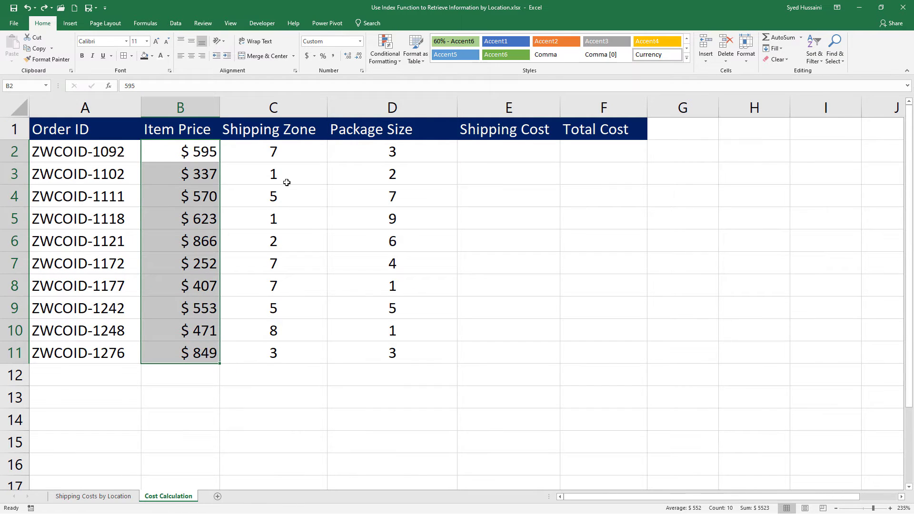
drag(284, 157, 298, 354)
drag(392, 151, 391, 355)
click(430, 197)
click(490, 153)
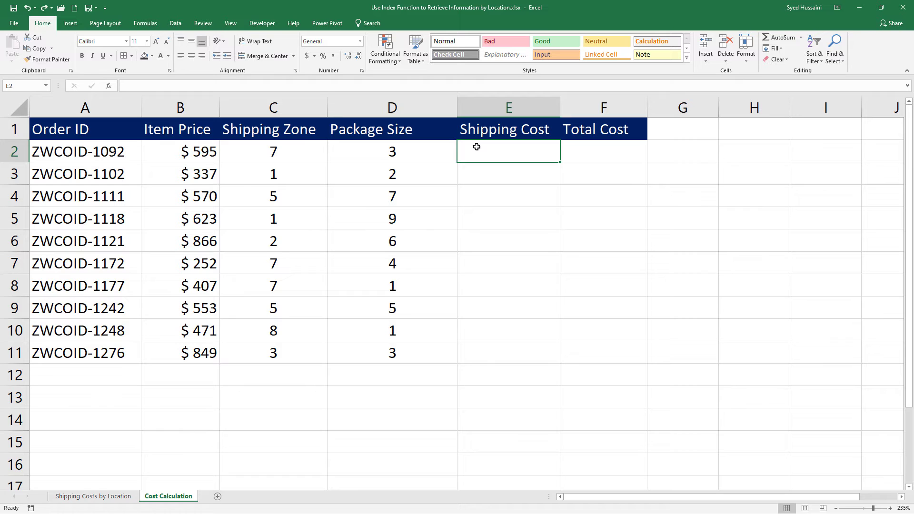
- In E2 start =INDEX( using the absolute array 'Shipping Costs by Location'!$D$4:$L$11
text(=inde)
key(Tab)
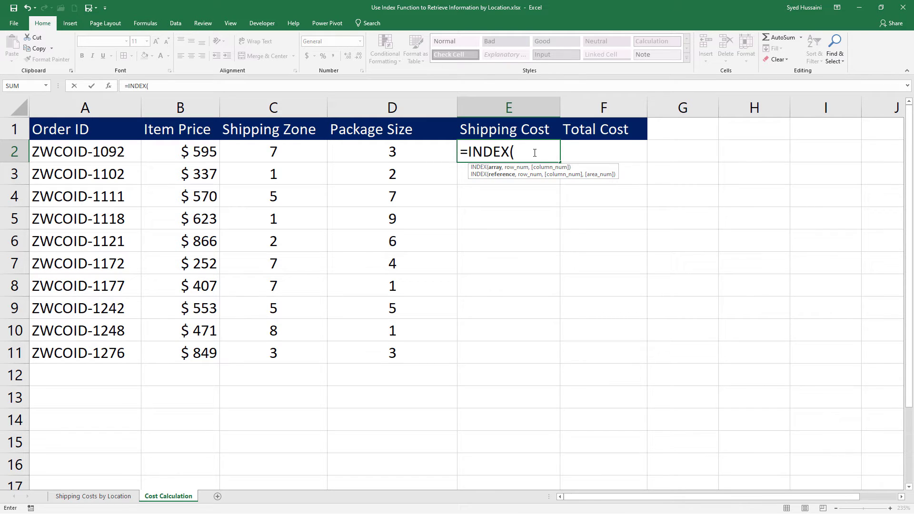
click(125, 506)
drag(133, 159, 401, 256)
key(F4)
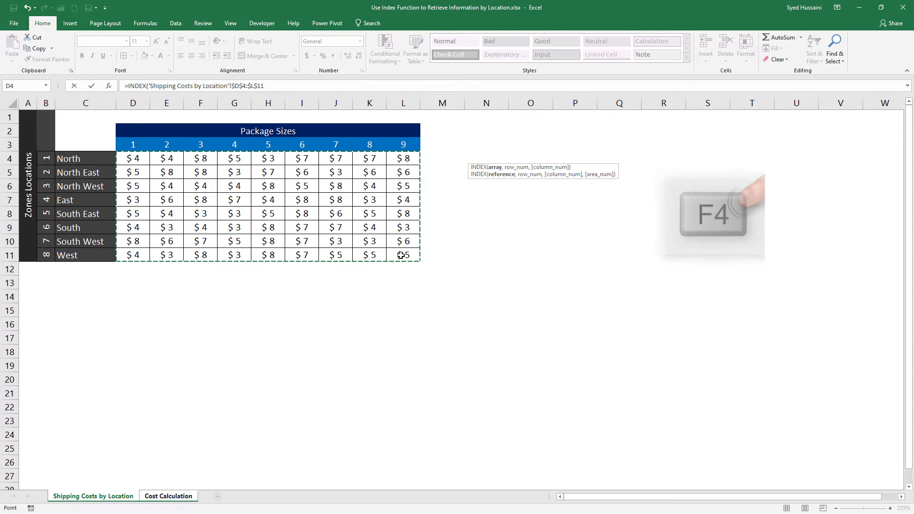
text(,)
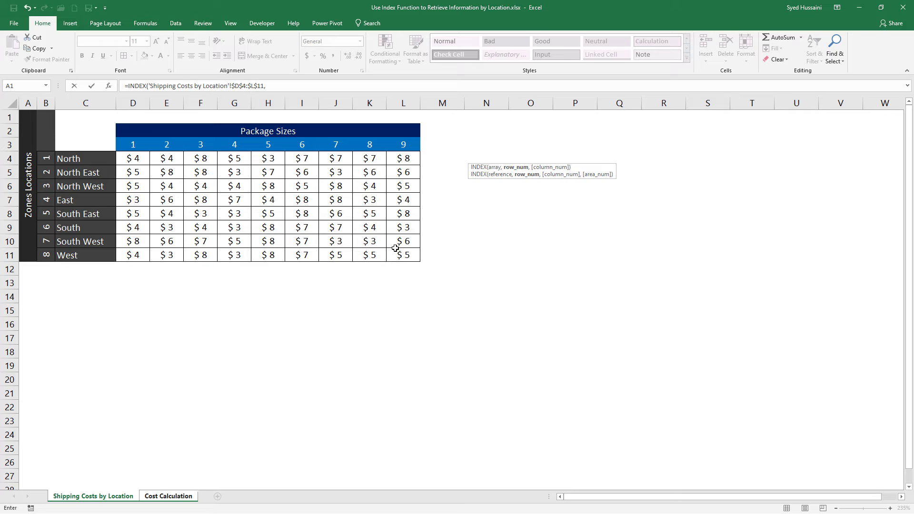
- Finish the E2 INDEX formula with row C2 and column D2, giving a shipping cost of 7
click(169, 496)
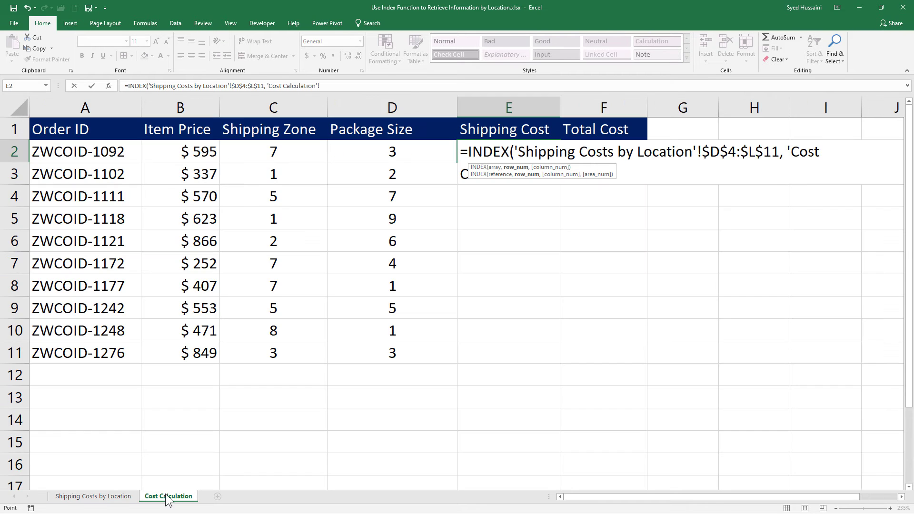
click(298, 151)
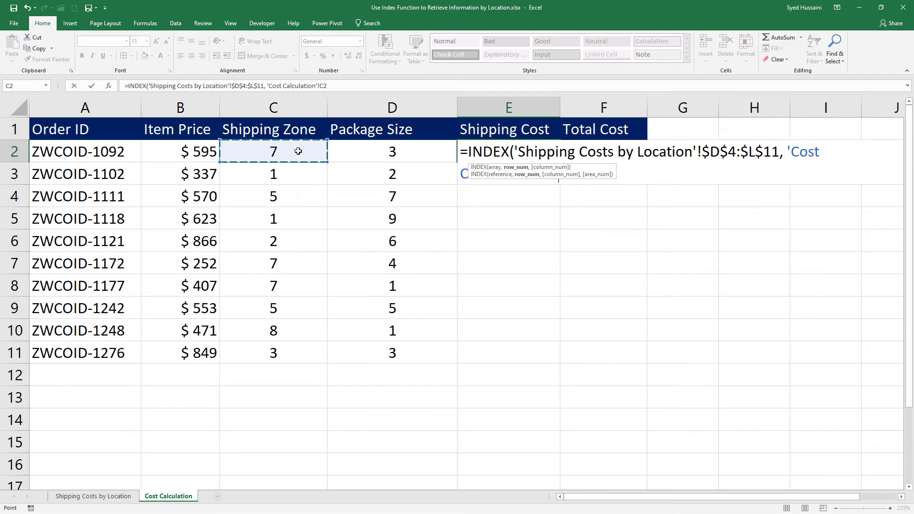
text(,)
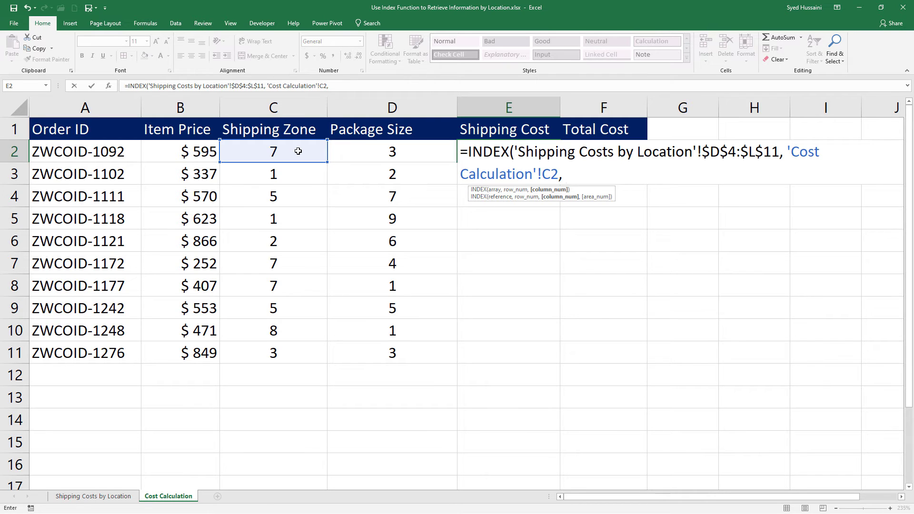
click(368, 153)
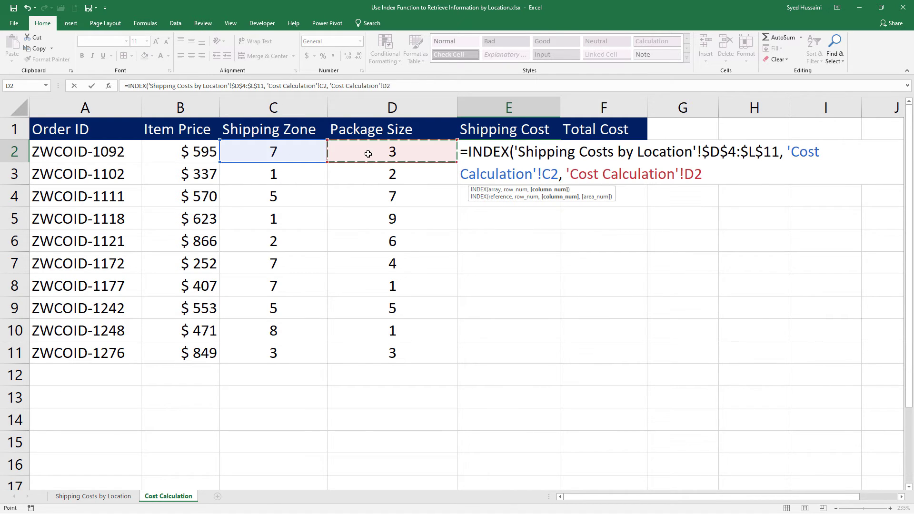
text())
key(Return)
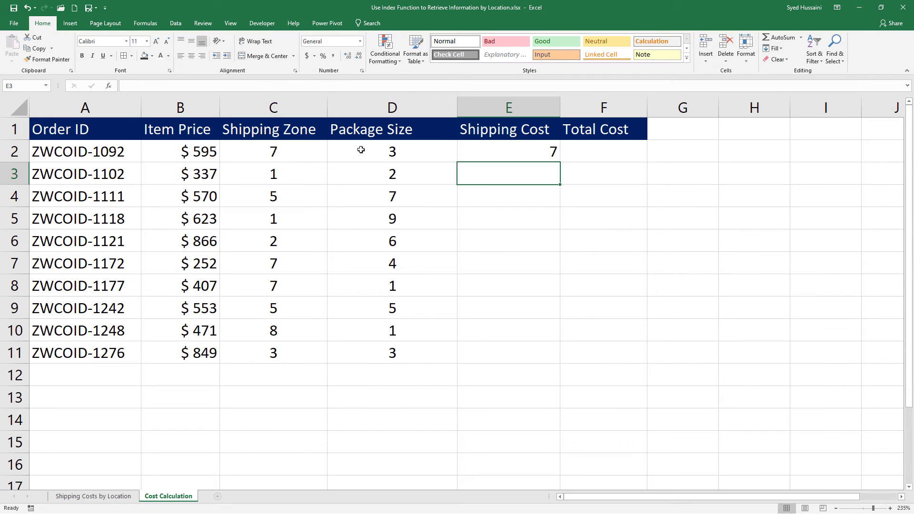
click(496, 145)
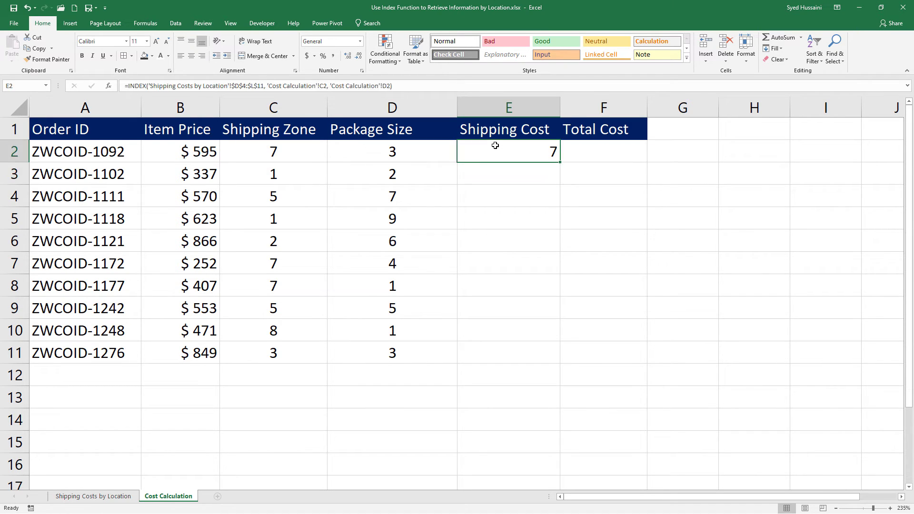
click(278, 153)
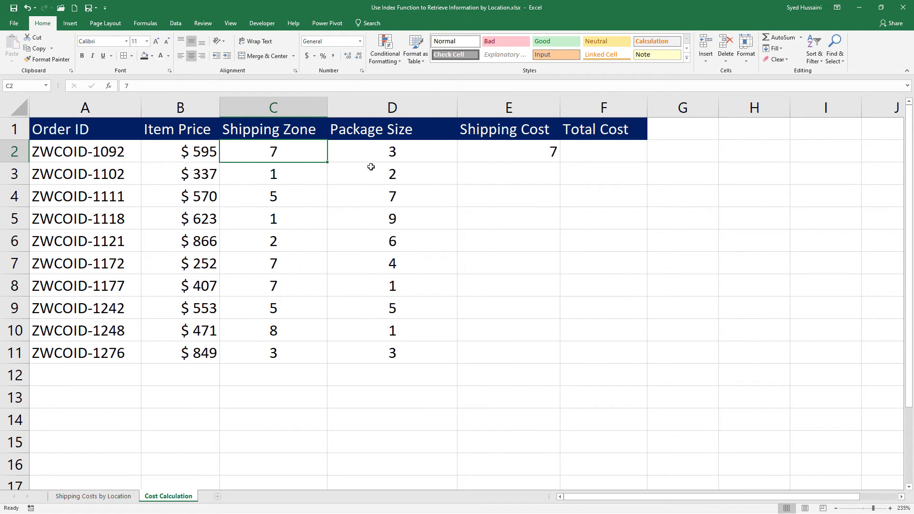
click(386, 152)
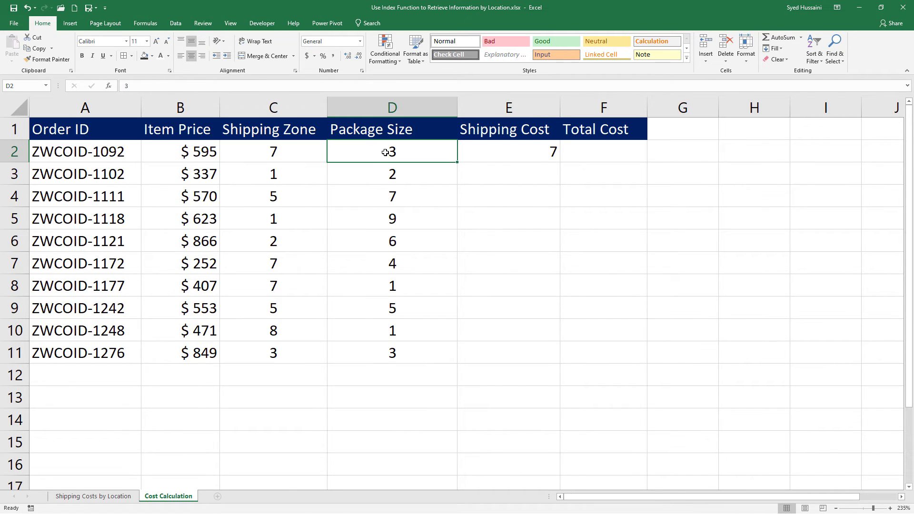
click(514, 147)
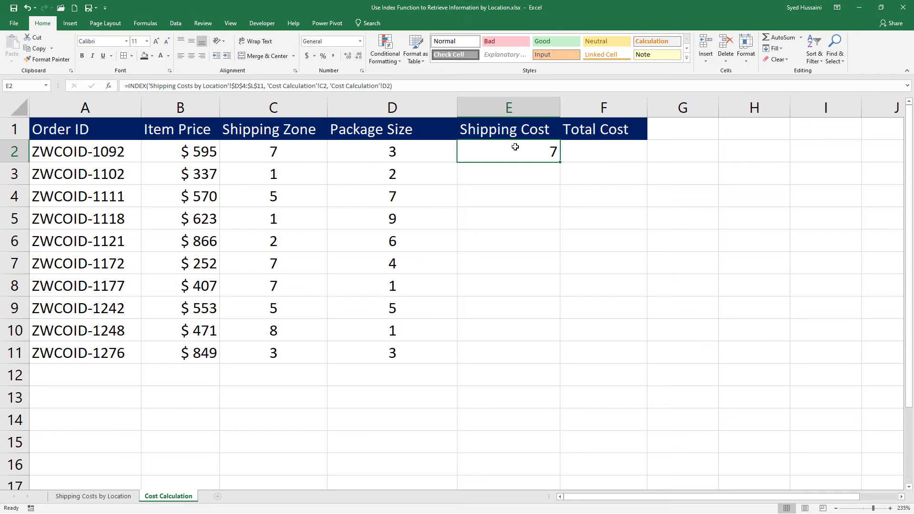
click(122, 496)
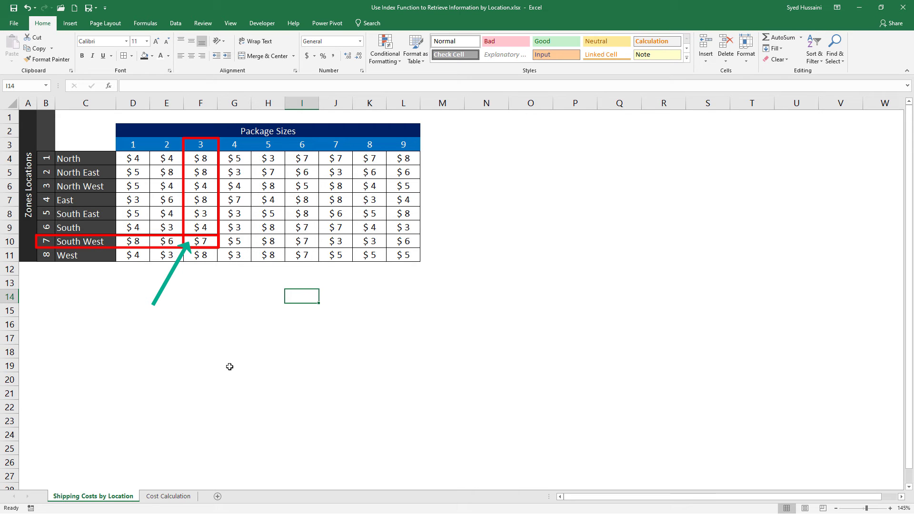
- Copy the INDEX formula down E2:E11 and note row 10's shipping zone and package size
click(169, 497)
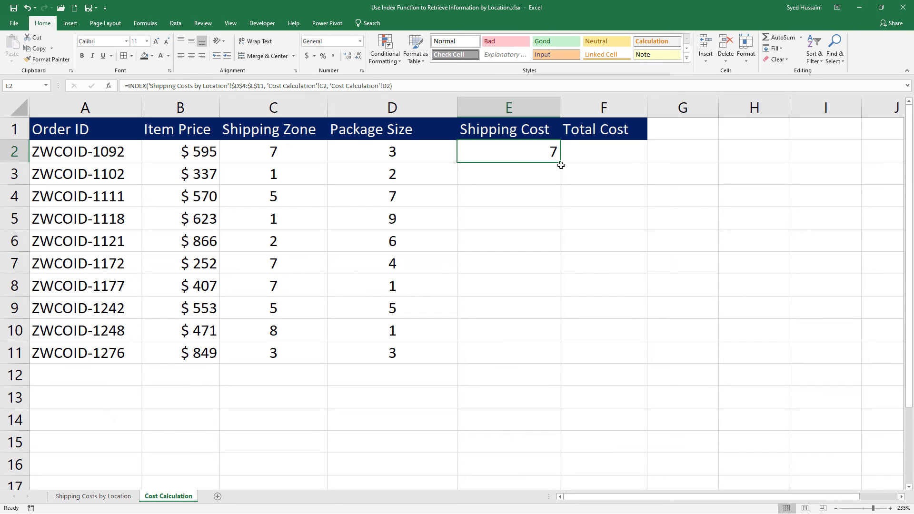
drag(560, 164, 537, 346)
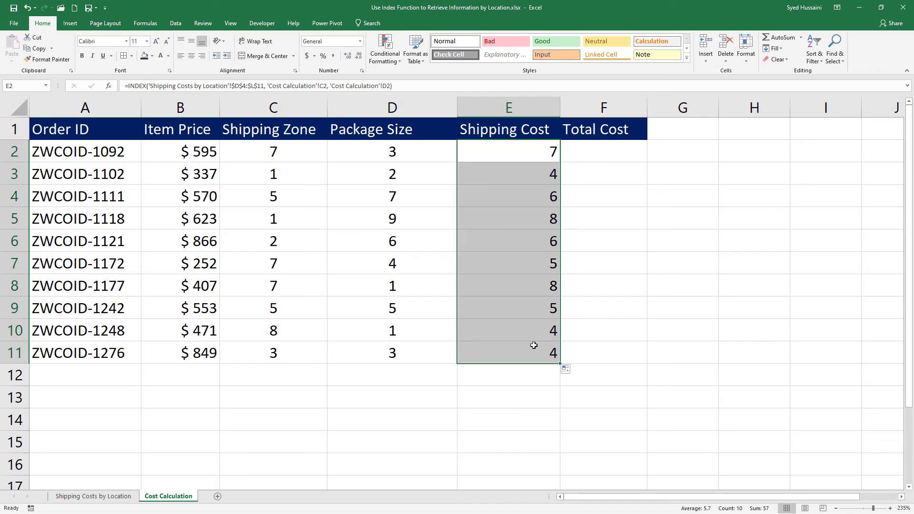
click(311, 324)
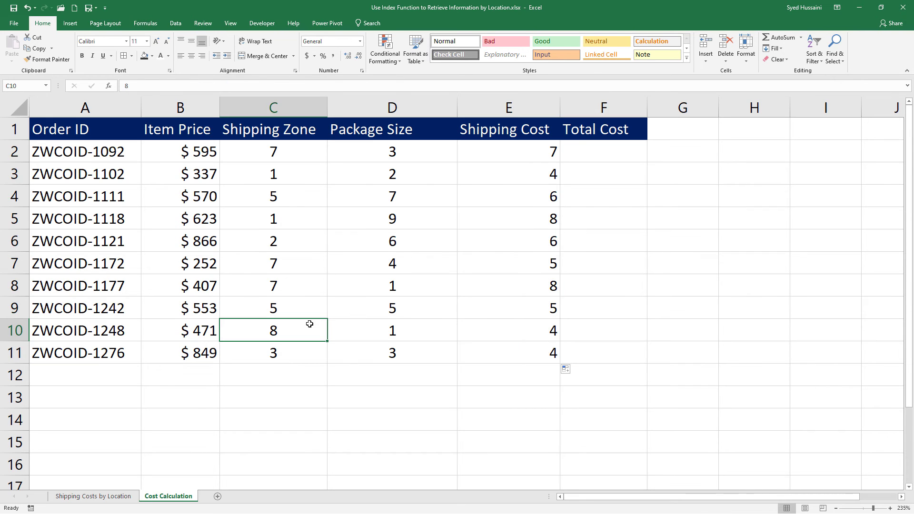
click(398, 331)
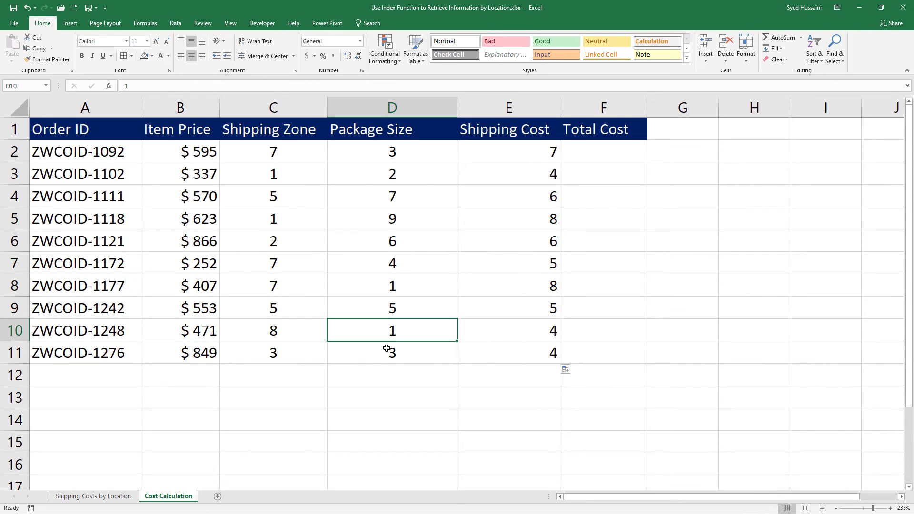
- Verify E10's shipping cost against the Shipping Costs by Location table
click(122, 496)
key(Down)
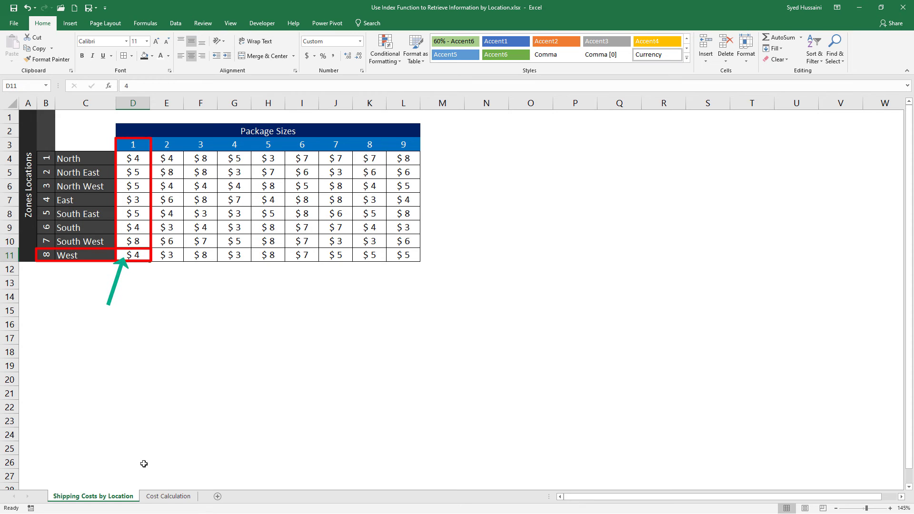
click(165, 496)
click(525, 329)
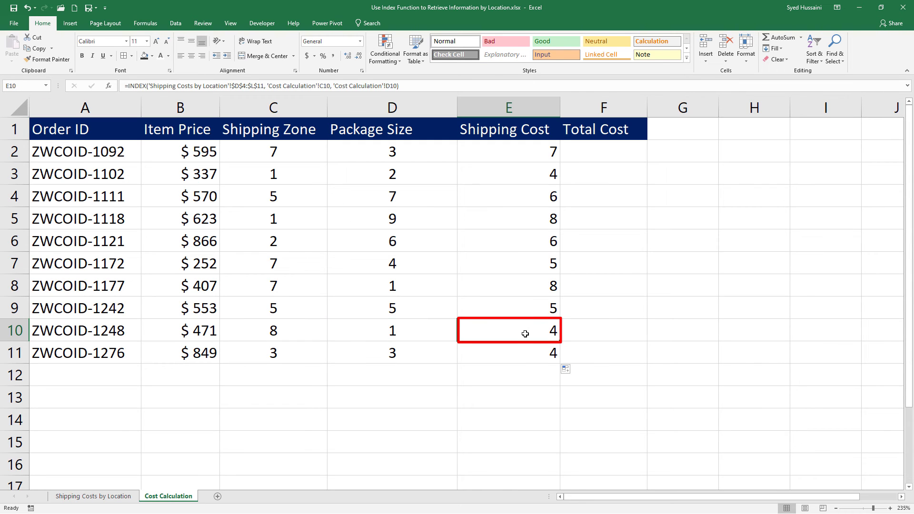
click(620, 153)
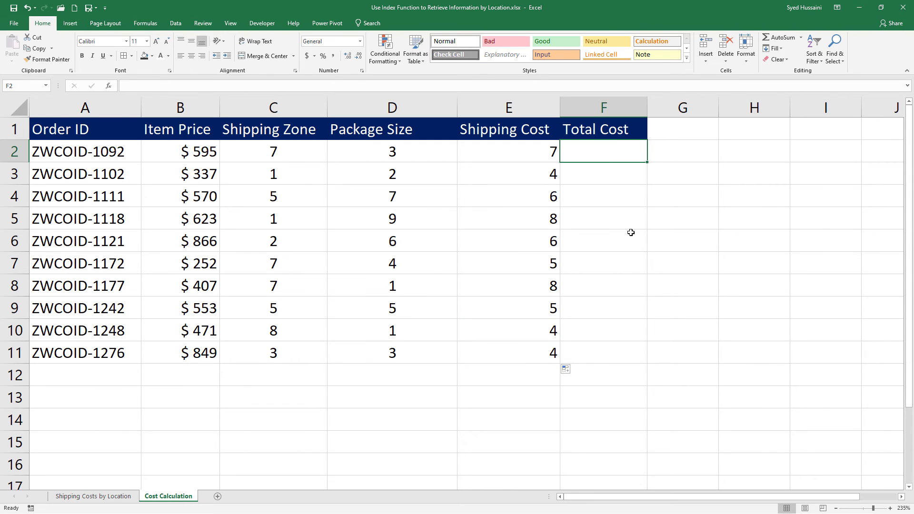
- Enter =B2+E2 in F2 and fill it down to F11, giving totals from $602 to $853
text(=)
click(185, 153)
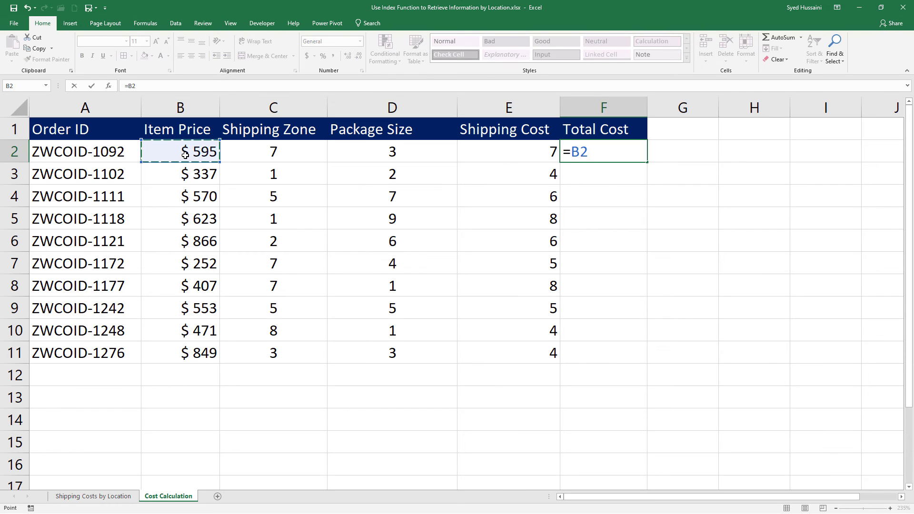
text(+)
click(476, 165)
click(507, 144)
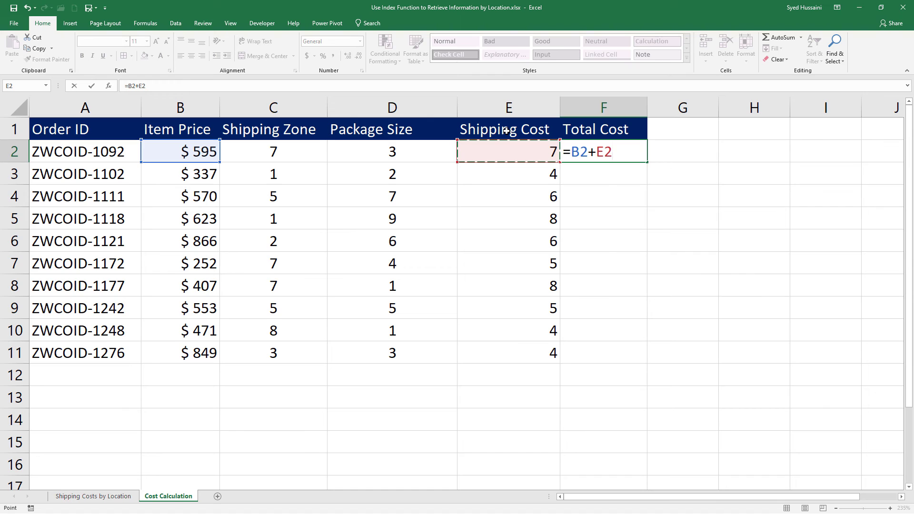
key(Return)
click(639, 149)
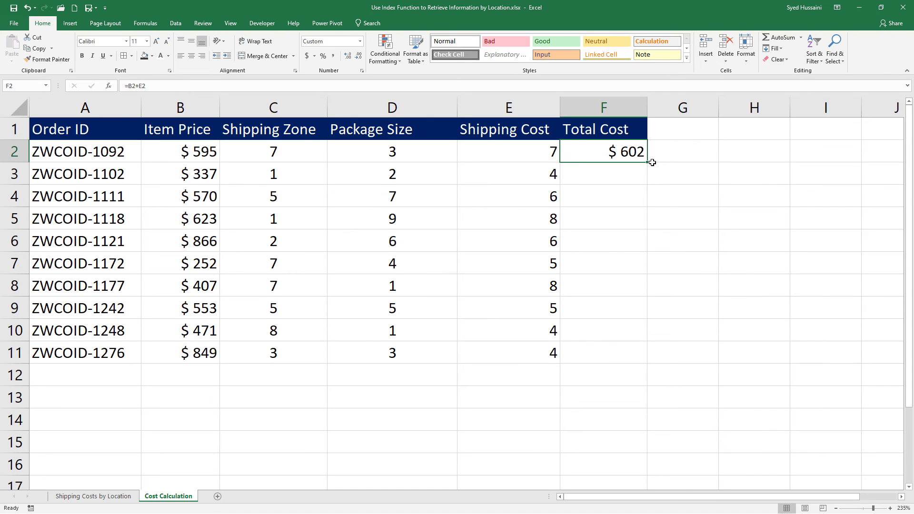
drag(649, 162, 649, 361)
click(498, 382)
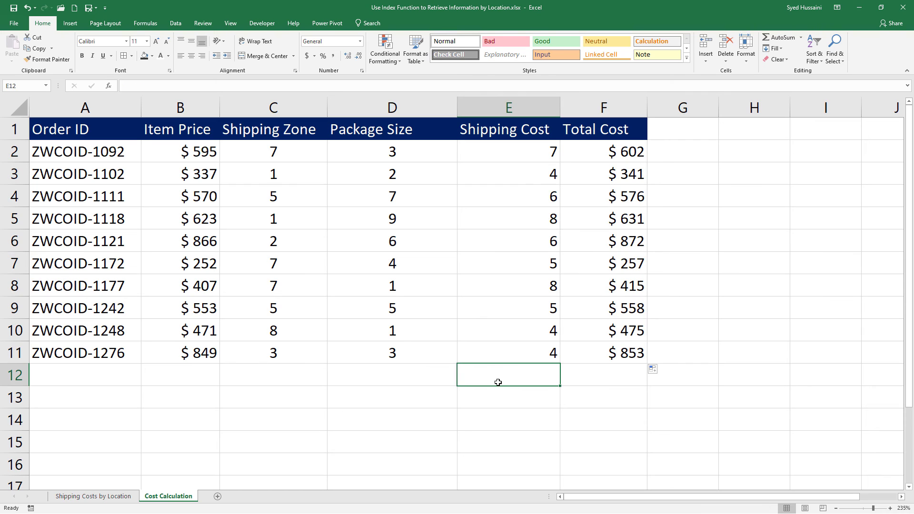